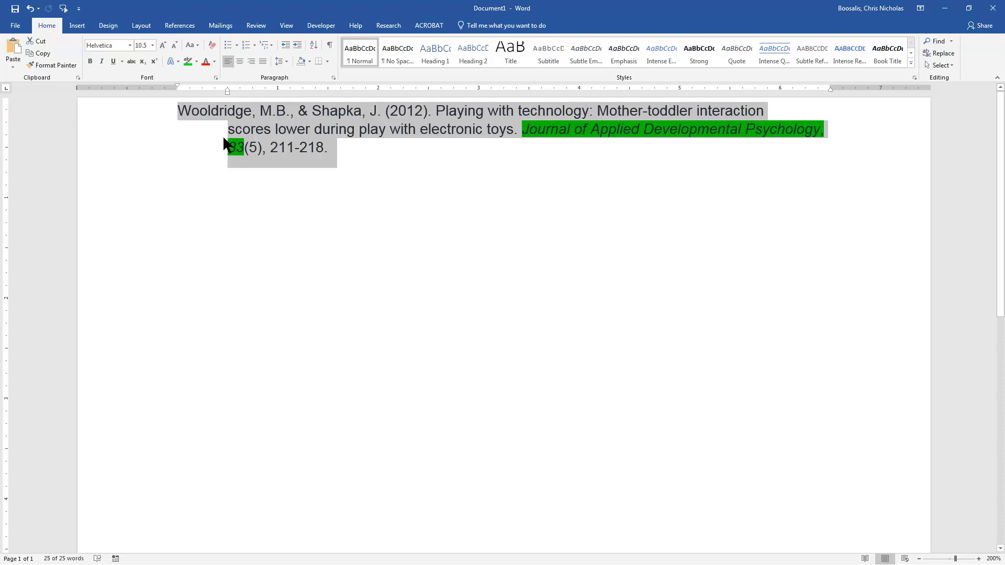
Step: Examine the reference's author names, article title and subtitle by selecting each part in turn
{"action": "left_click", "coordinate": [340, 131]}
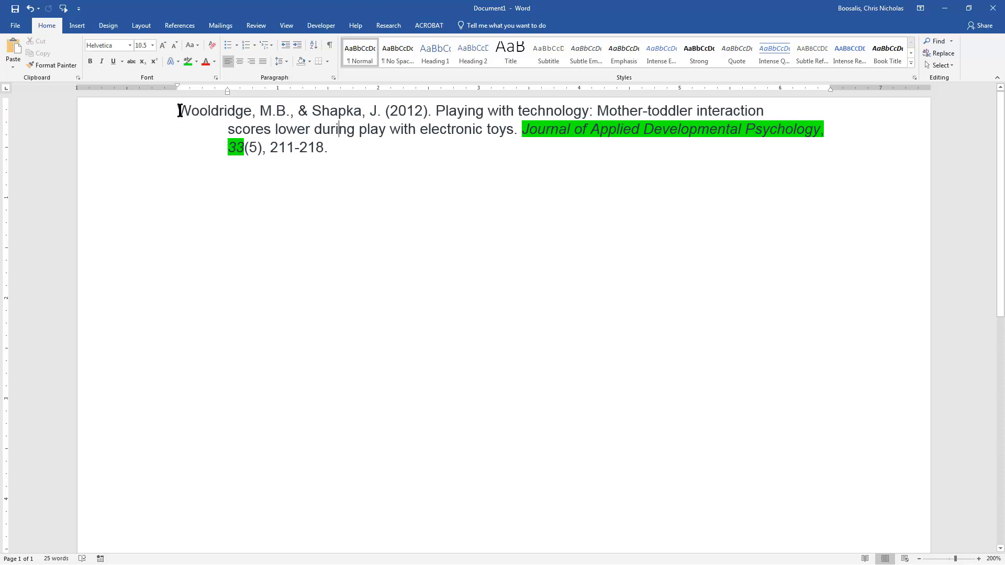
{"action": "left_click_drag", "start_coordinate": [181, 111], "coordinate": [382, 111]}
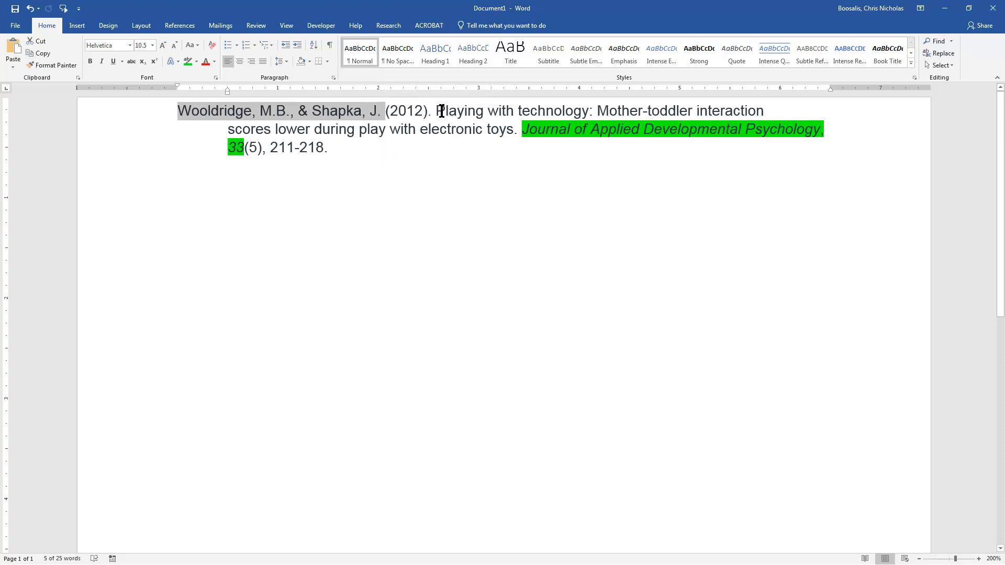
{"action": "left_click_drag", "start_coordinate": [442, 111], "coordinate": [596, 109]}
{"action": "left_click", "coordinate": [595, 109]}
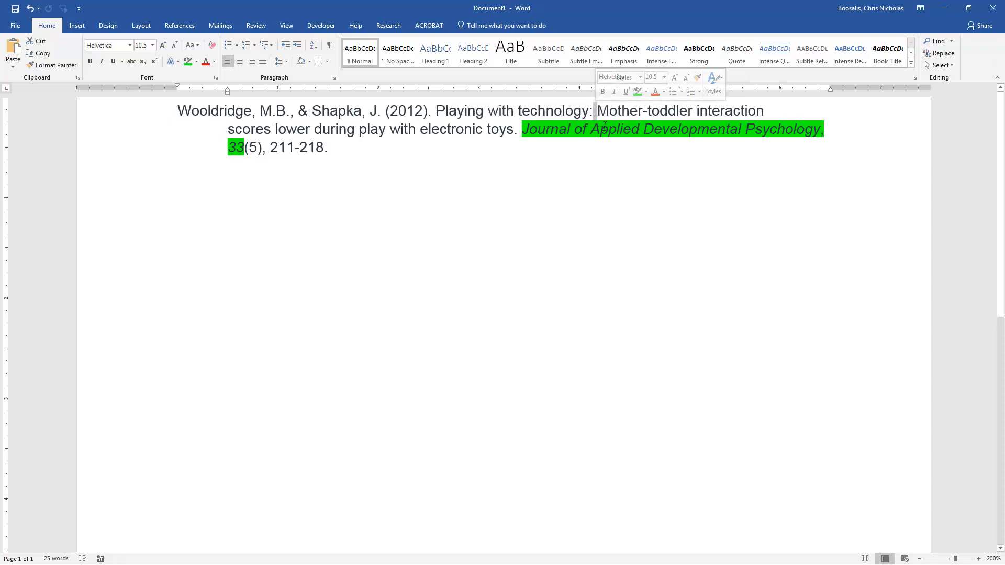
{"action": "left_click_drag", "start_coordinate": [599, 110], "coordinate": [515, 132]}
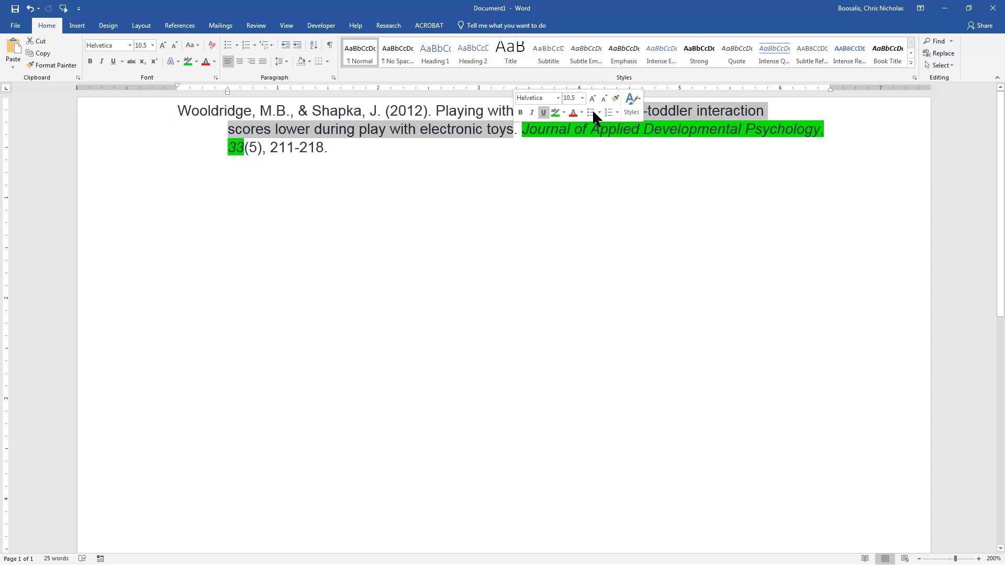
{"action": "left_click", "coordinate": [689, 194]}
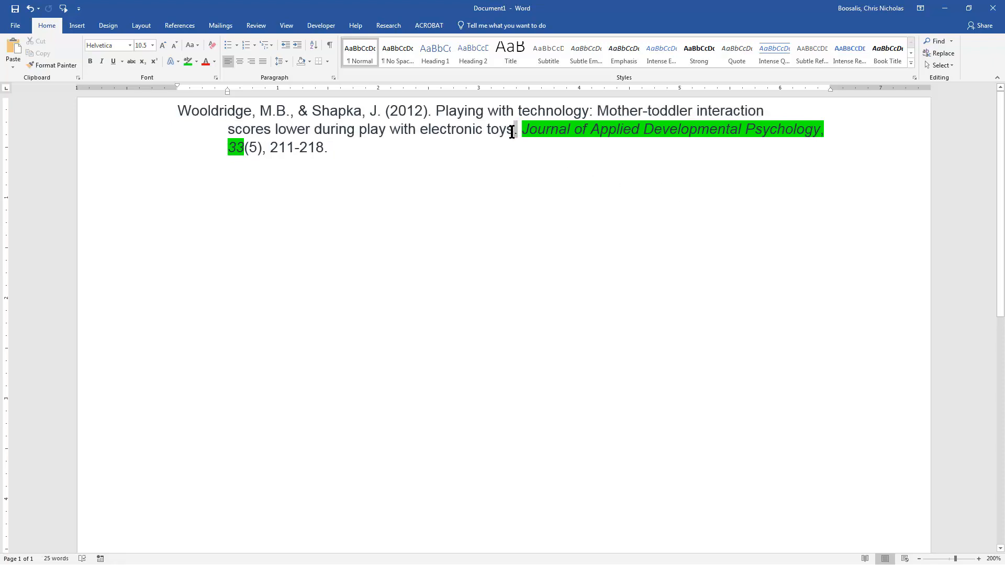
Step: Remove the green highlighting from the journal title and the volume number 33 in the reference
{"action": "left_click_drag", "start_coordinate": [521, 130], "coordinate": [835, 129]}
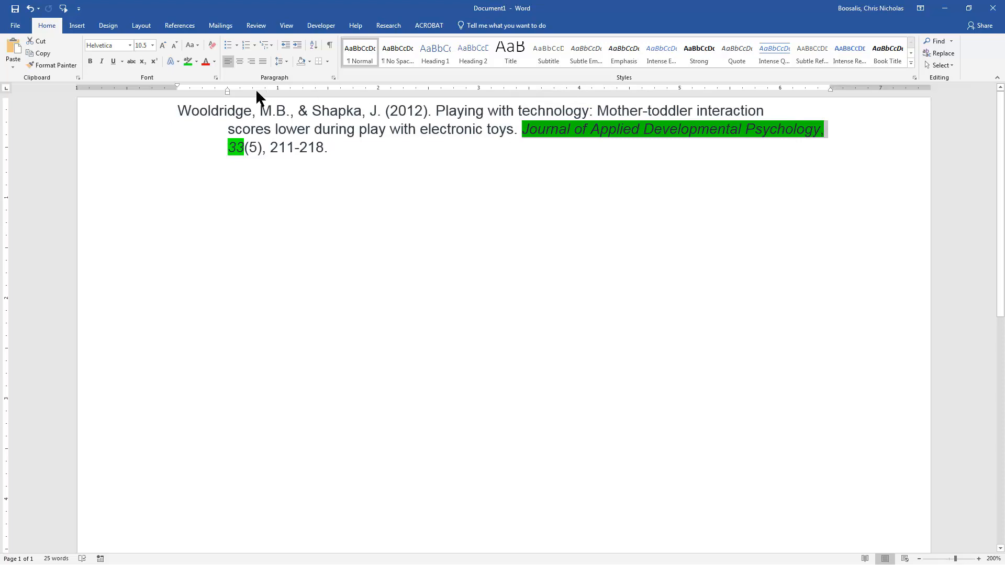
{"action": "left_click", "coordinate": [197, 61]}
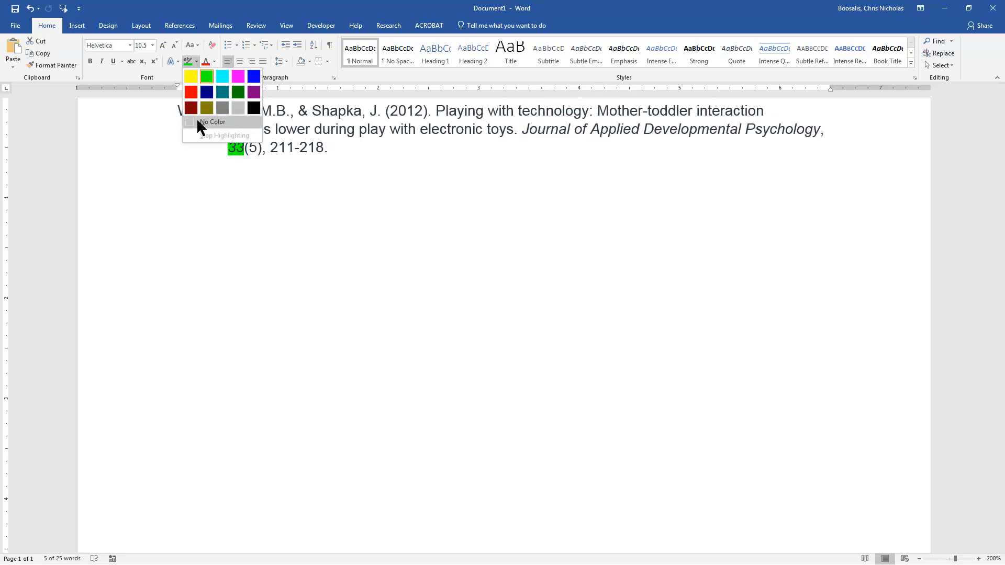
{"action": "left_click", "coordinate": [202, 122]}
{"action": "left_click", "coordinate": [354, 146]}
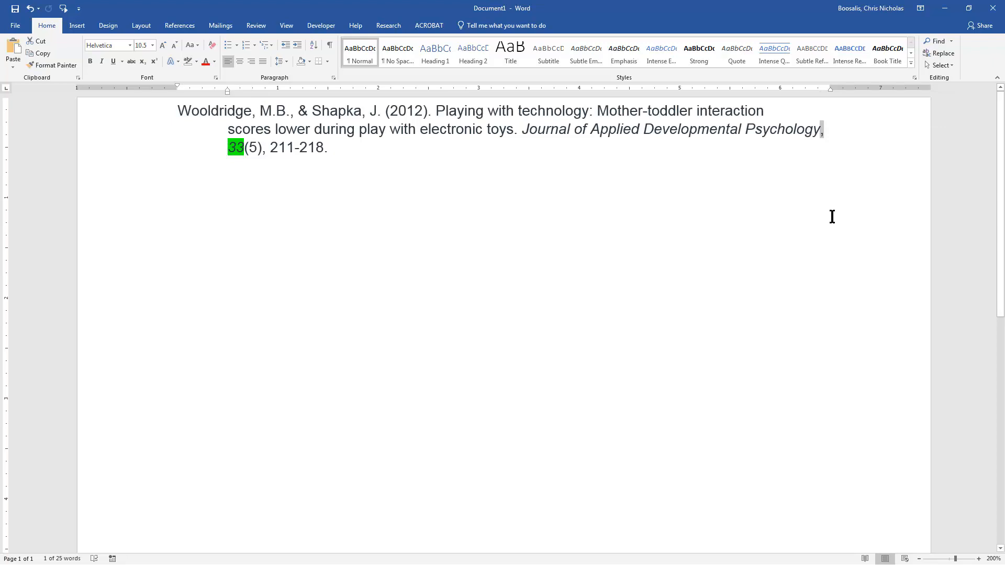
{"action": "key", "text": "ctrl+z"}
{"action": "key", "text": "ctrl+i"}
{"action": "left_click", "coordinate": [838, 188]}
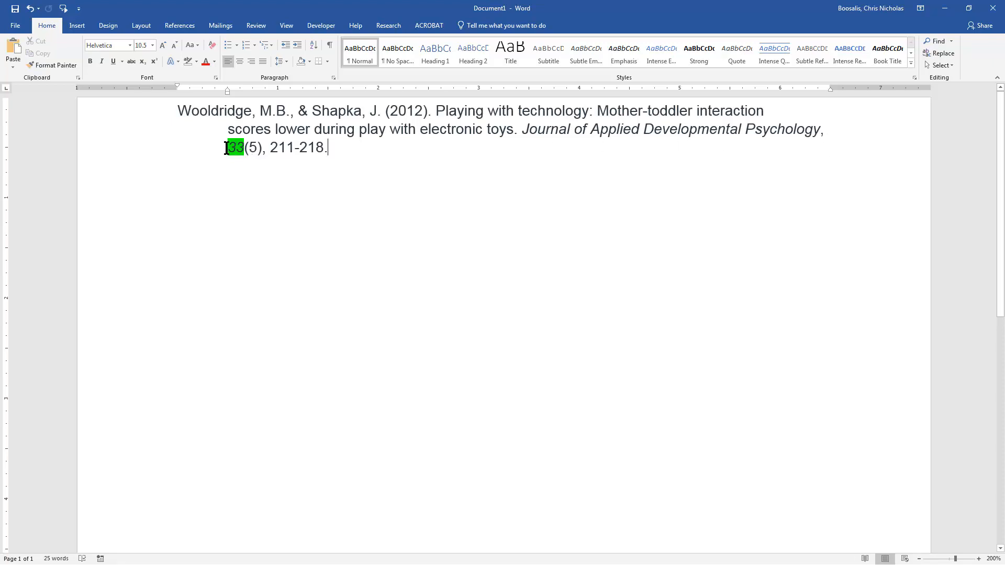
{"action": "left_click_drag", "start_coordinate": [226, 148], "coordinate": [243, 147]}
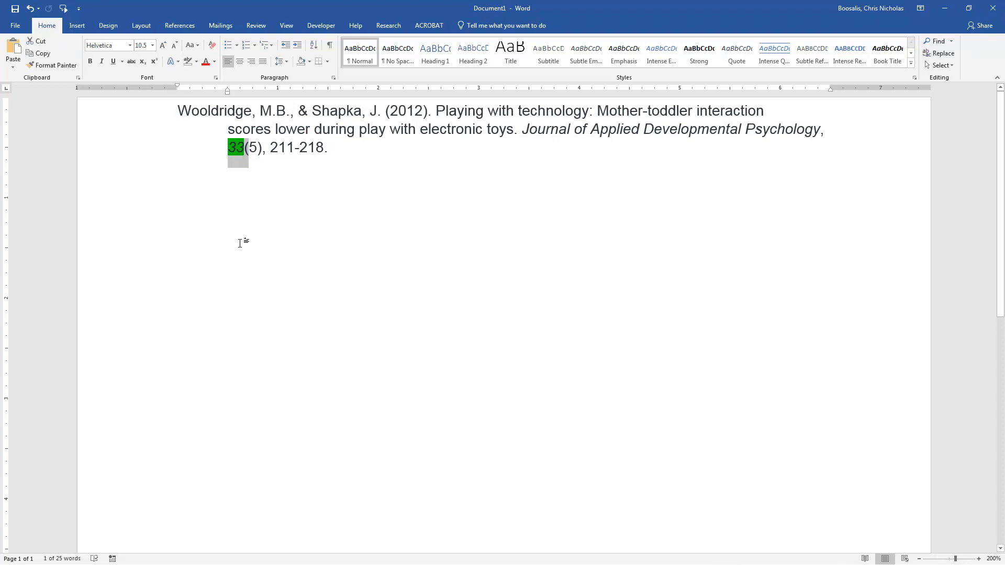
{"action": "left_click", "coordinate": [187, 60]}
Step: Examine the issue number, the page range and the whole reference by selecting each in turn
{"action": "left_click_drag", "start_coordinate": [247, 148], "coordinate": [264, 148]}
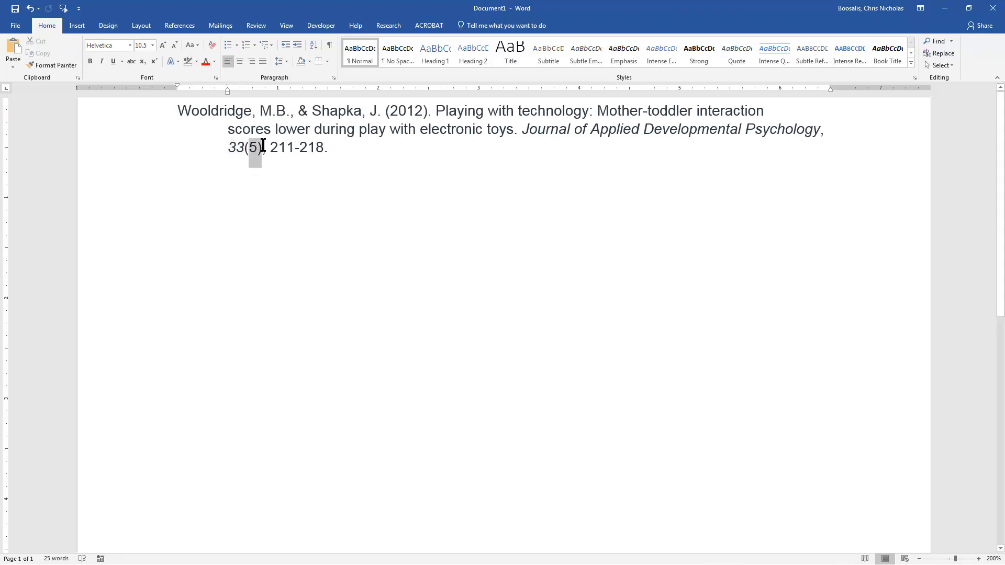
{"action": "left_click", "coordinate": [264, 148]}
{"action": "left_click_drag", "start_coordinate": [273, 145], "coordinate": [331, 142]}
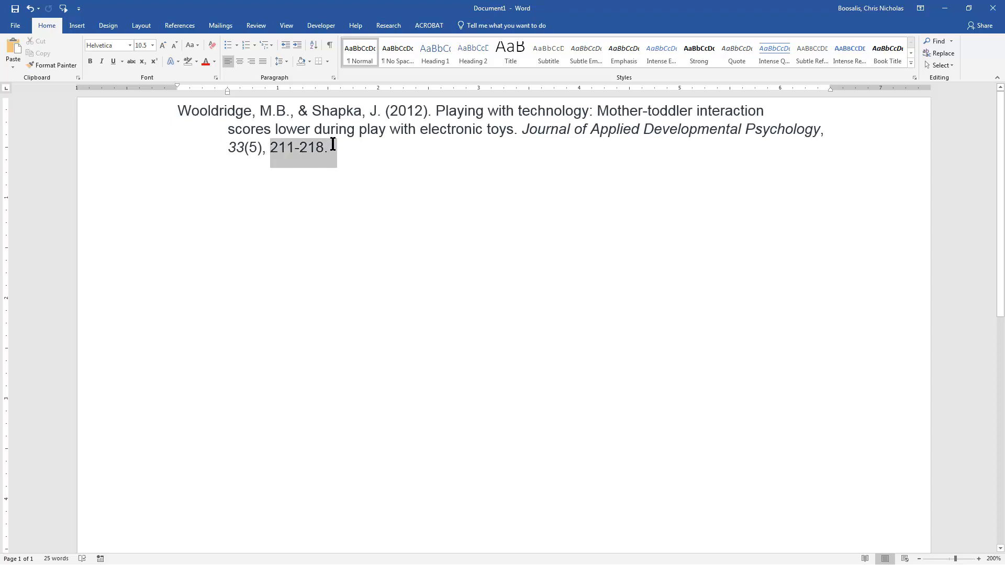
{"action": "left_click", "coordinate": [361, 161]}
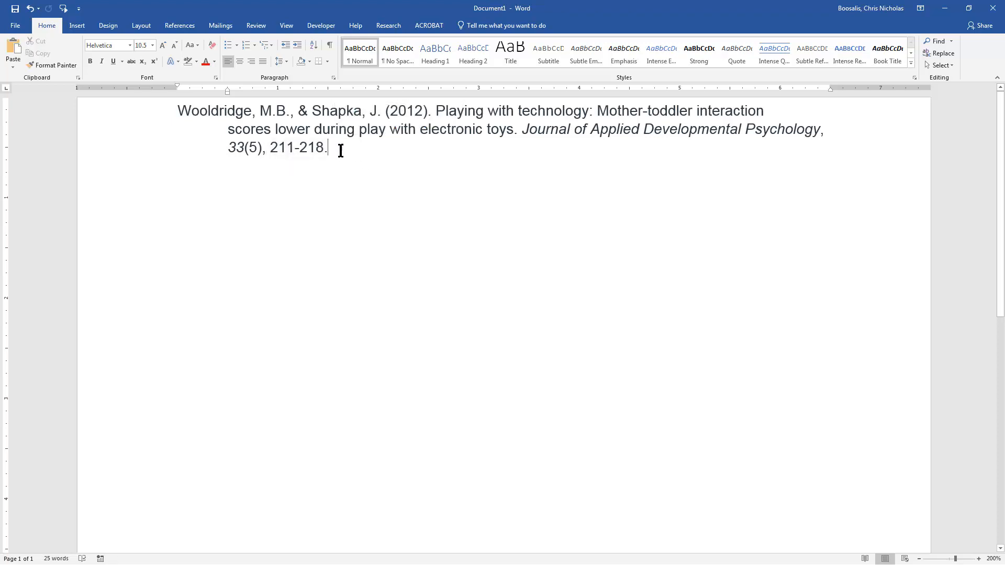
{"action": "left_click_drag", "start_coordinate": [340, 153], "coordinate": [168, 112]}
{"action": "key", "text": "ctrl+c"}
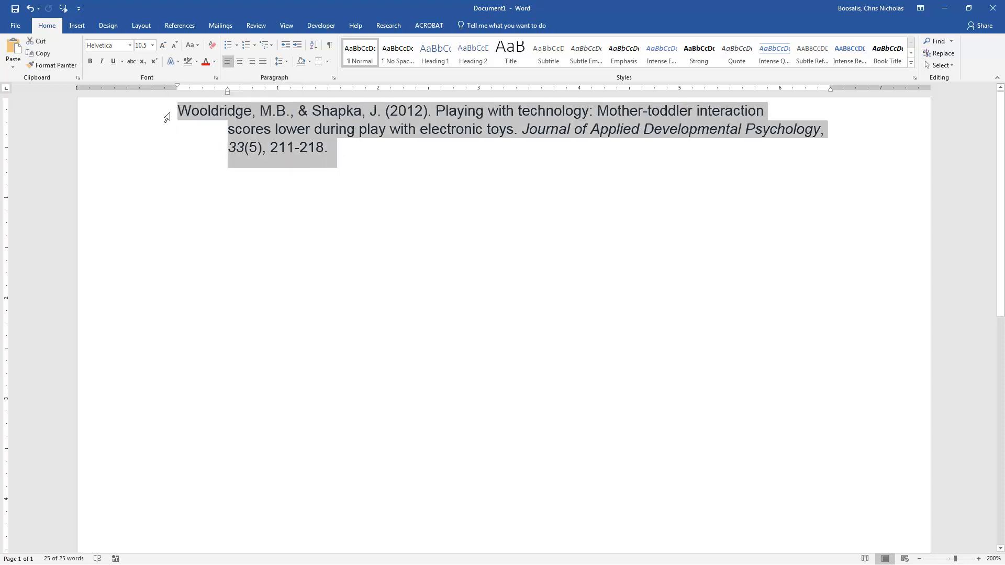
{"action": "left_click", "coordinate": [361, 163]}
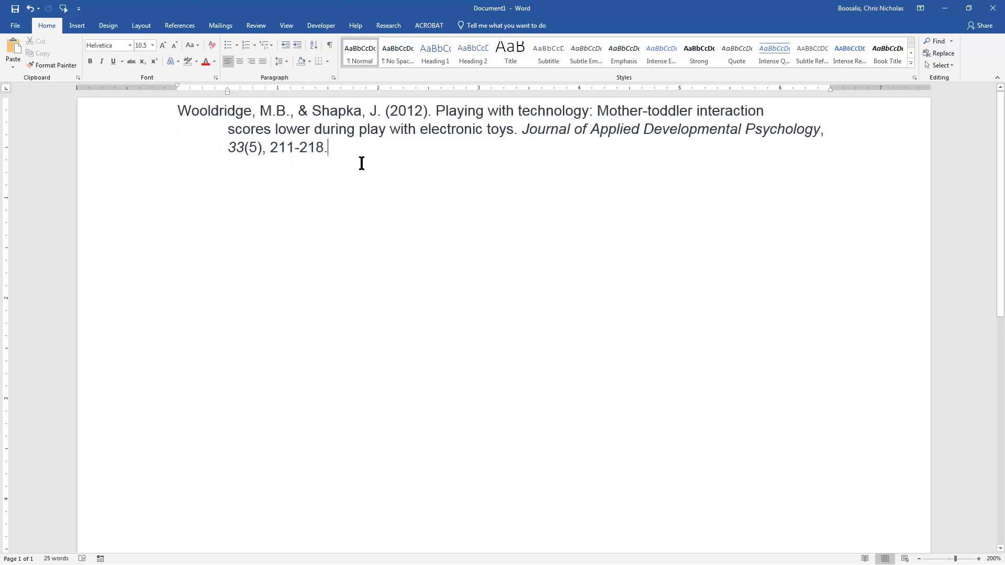
Step: Paste a text-only copy of the reference in a new paragraph below the original
{"action": "key", "text": "Return"}
{"action": "key", "text": "Return"}
{"action": "right_click", "coordinate": [223, 199]}
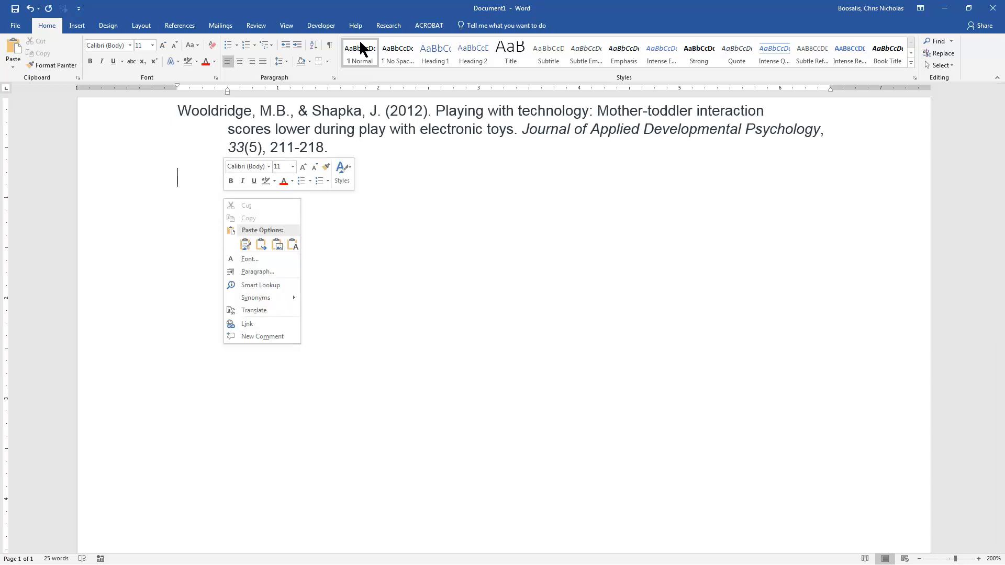
{"action": "left_click", "coordinate": [292, 244]}
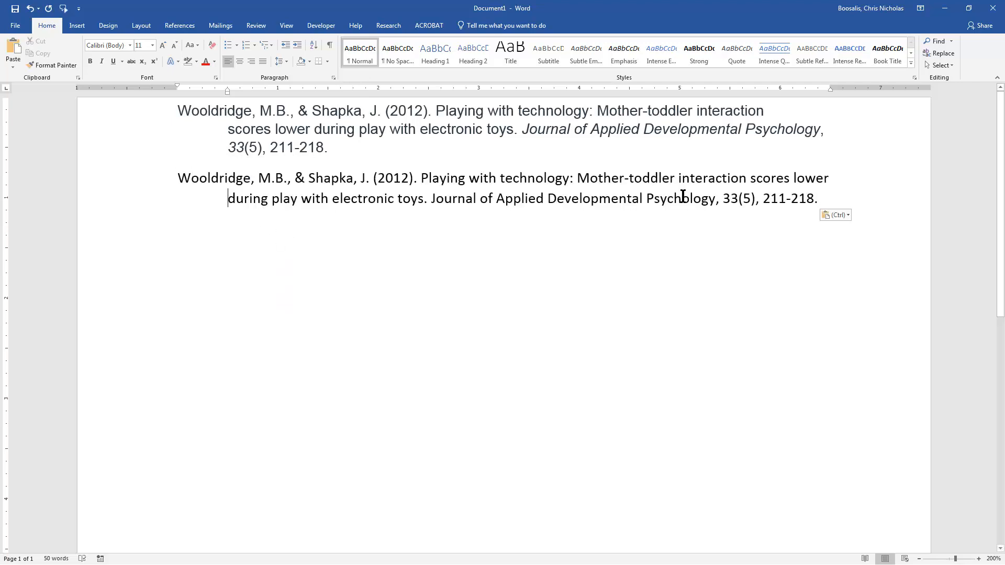
Step: Remove the hanging indent from the pasted reference so all its lines start at the left margin
{"action": "left_click_drag", "start_coordinate": [816, 199], "coordinate": [134, 174]}
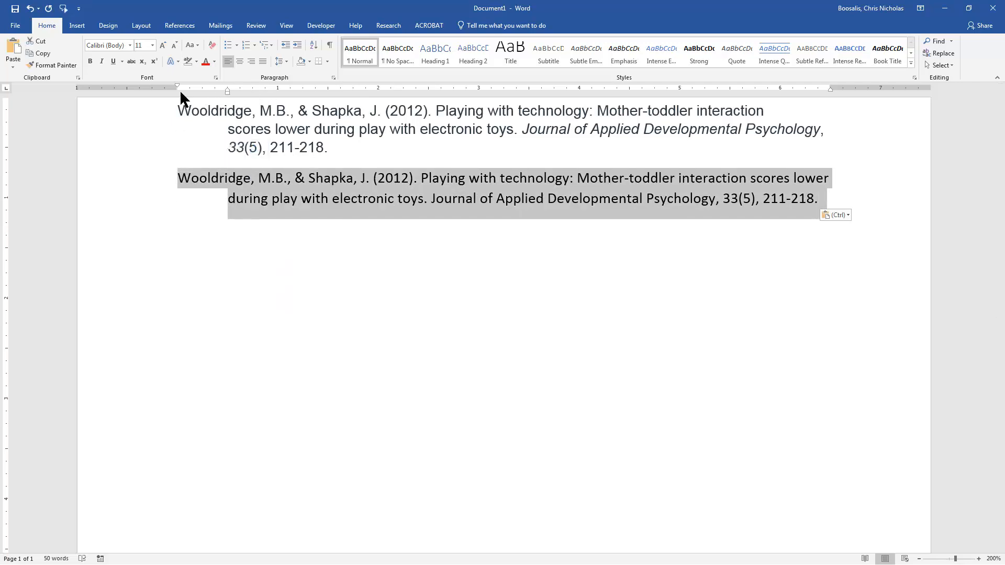
{"action": "mouse_move", "coordinate": [178, 86]}
{"action": "left_mouse_down"}
{"action": "mouse_move", "coordinate": [228, 87]}
{"action": "mouse_move", "coordinate": [176, 93]}
{"action": "left_mouse_up"}
{"action": "left_click", "coordinate": [221, 199]}
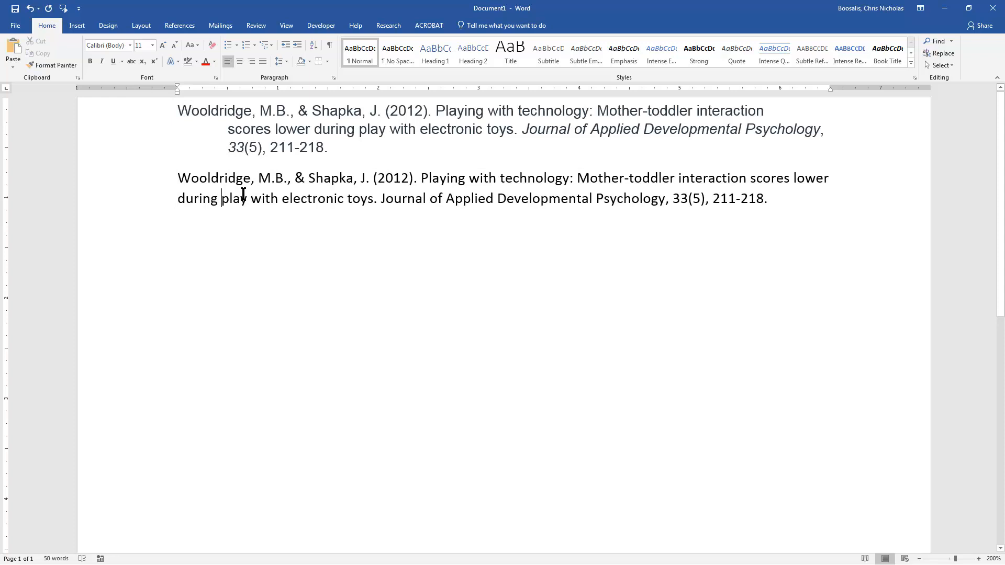
Step: Try to indent the pasted reference's second line with a manual line break and tab, and remove both again
{"action": "left_click", "coordinate": [179, 199]}
{"action": "key", "text": "BackSpace"}
{"action": "key", "text": "Return"}
{"action": "key", "text": "Tab"}
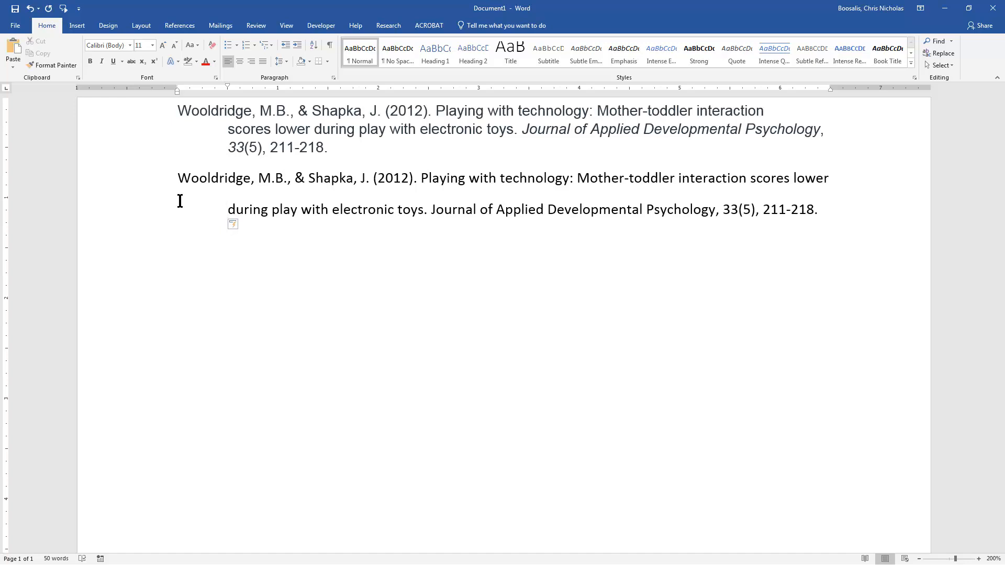
{"action": "key", "text": "BackSpace"}
{"action": "key", "text": "BackSpace"}
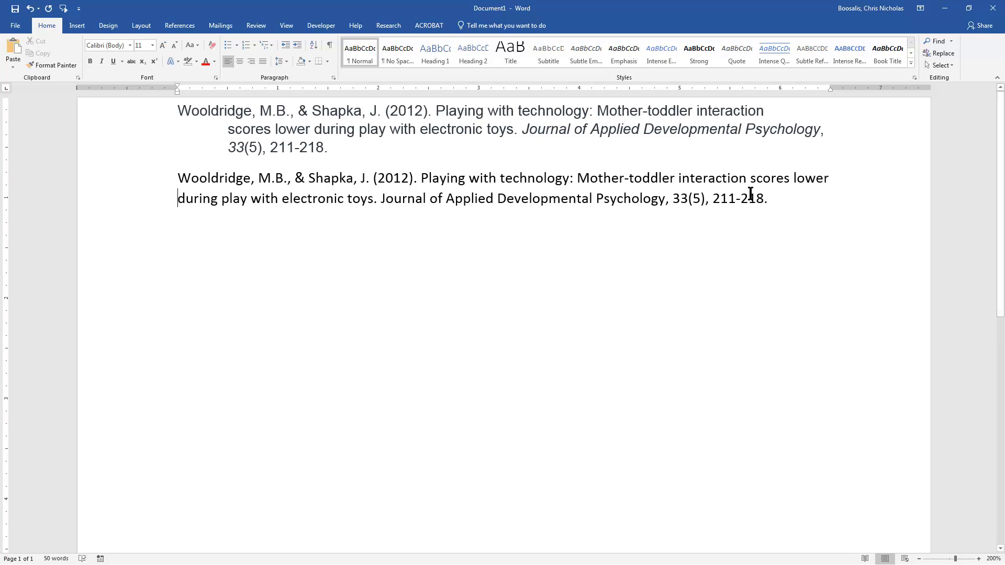
Step: Try shifting the whole pasted reference's left indent to 0.5 inch, and undo the shift
{"action": "left_click_drag", "start_coordinate": [342, 148], "coordinate": [173, 110]}
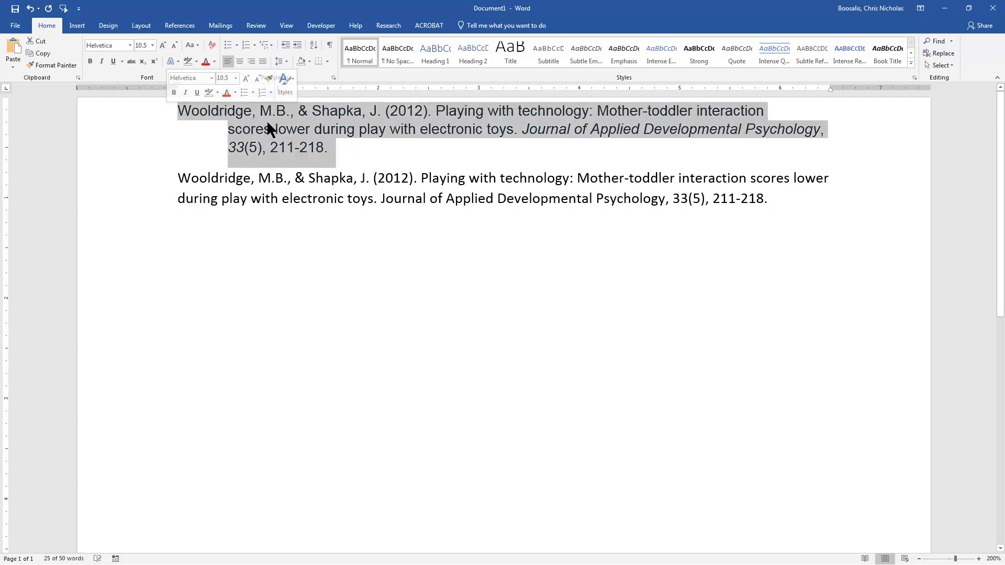
{"action": "left_click", "coordinate": [336, 143]}
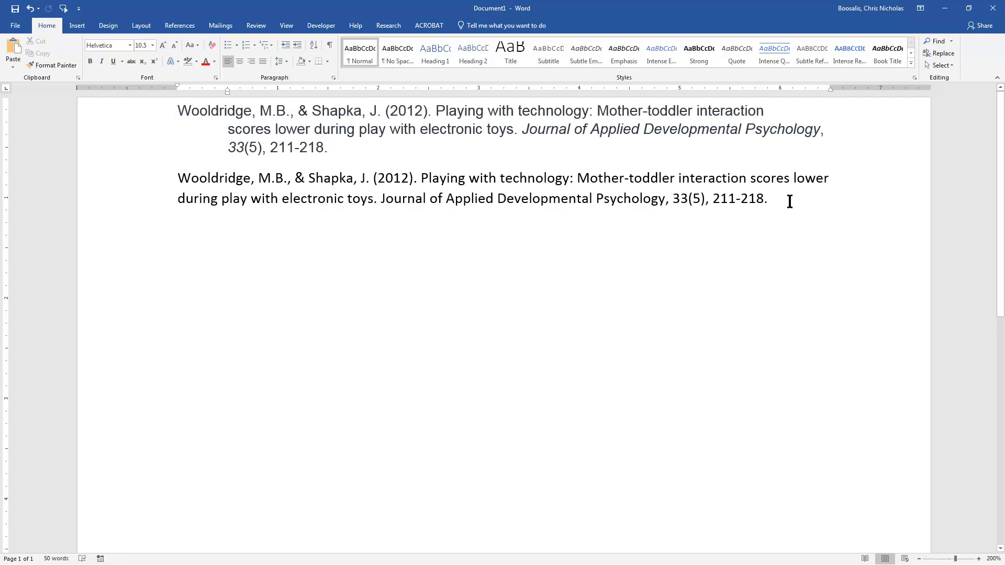
{"action": "left_click_drag", "start_coordinate": [787, 201], "coordinate": [180, 177]}
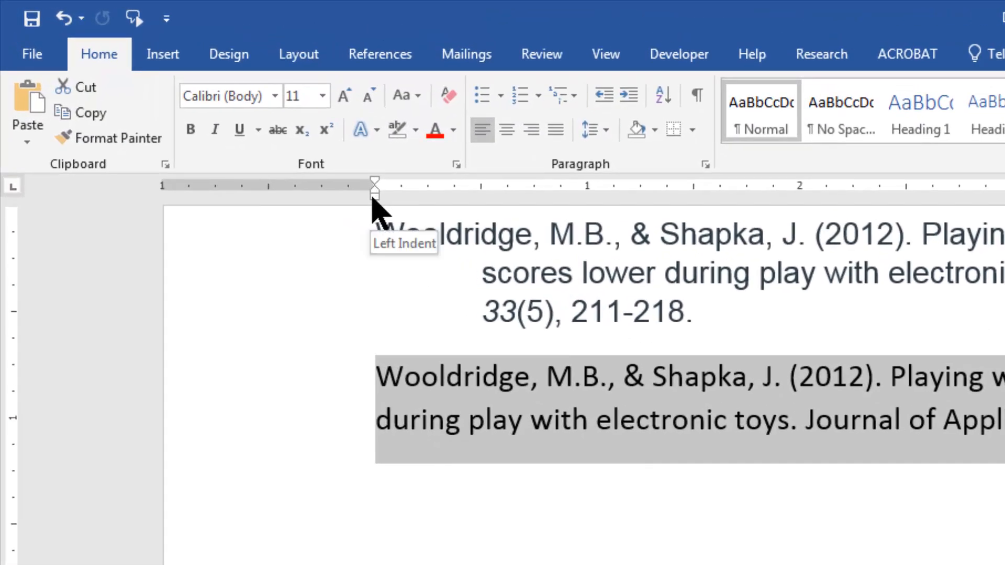
{"action": "left_click_drag", "start_coordinate": [373, 199], "coordinate": [477, 206]}
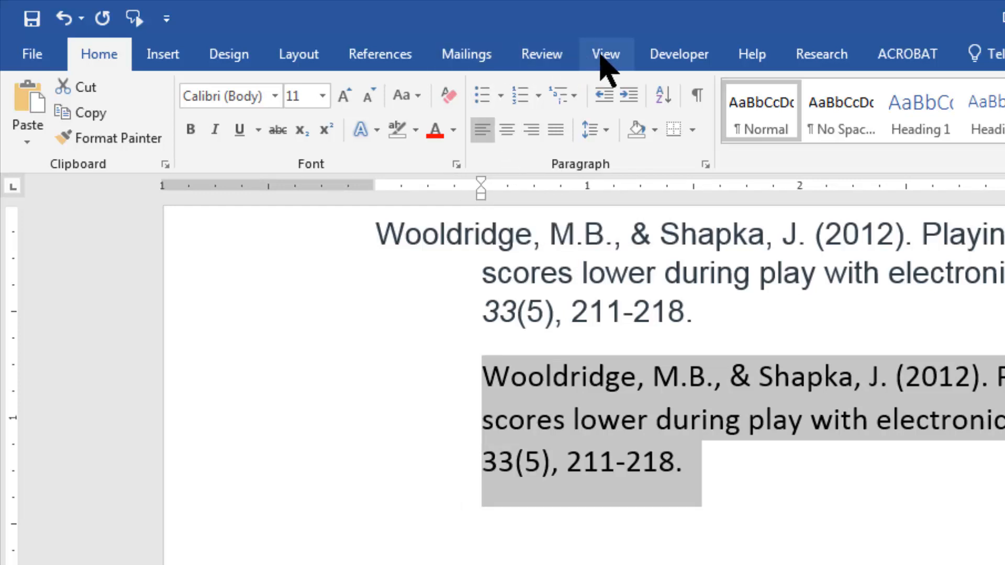
{"action": "left_click", "coordinate": [606, 60]}
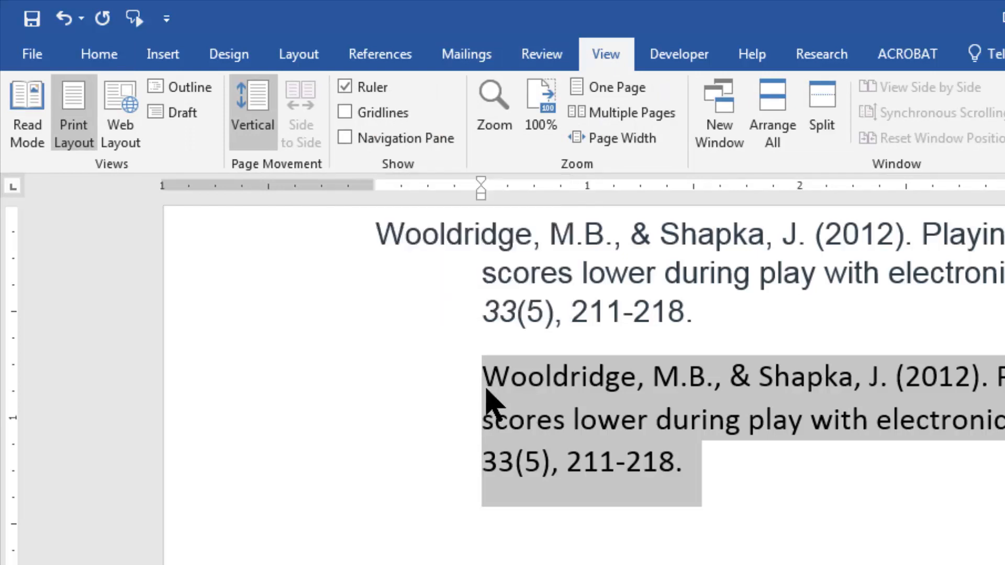
{"action": "left_click", "coordinate": [485, 387]}
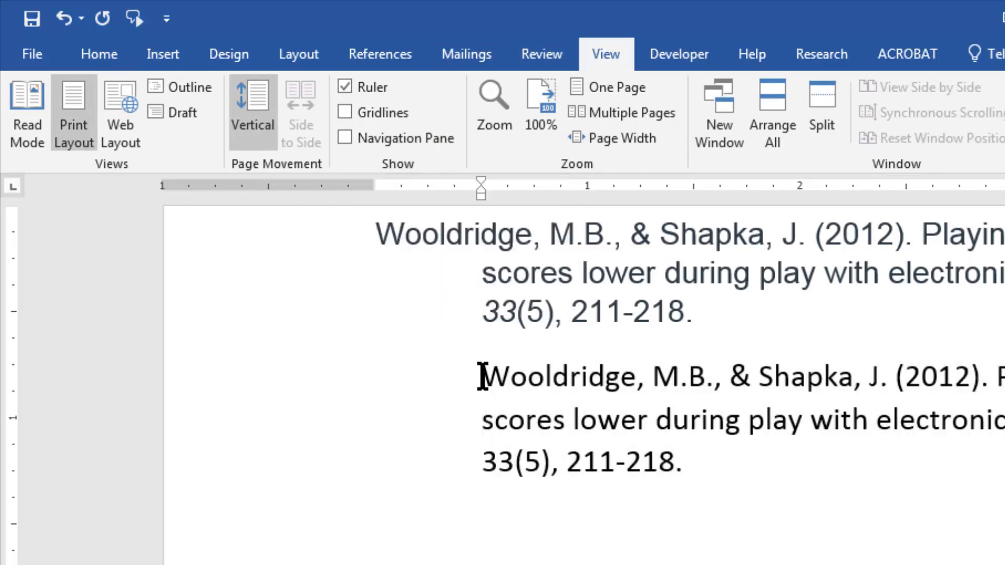
{"action": "key", "text": "ctrl+z"}
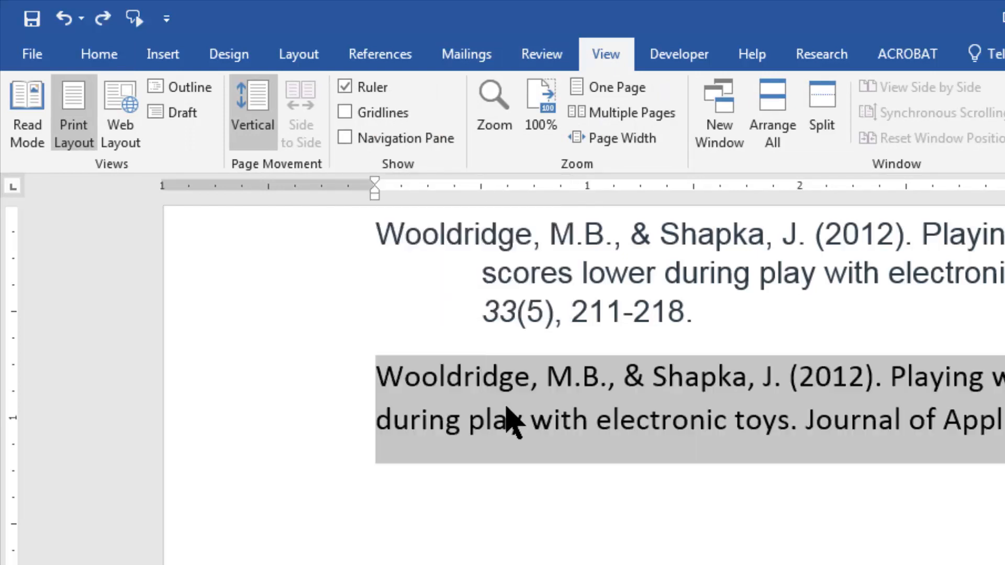
{"action": "left_click", "coordinate": [502, 404]}
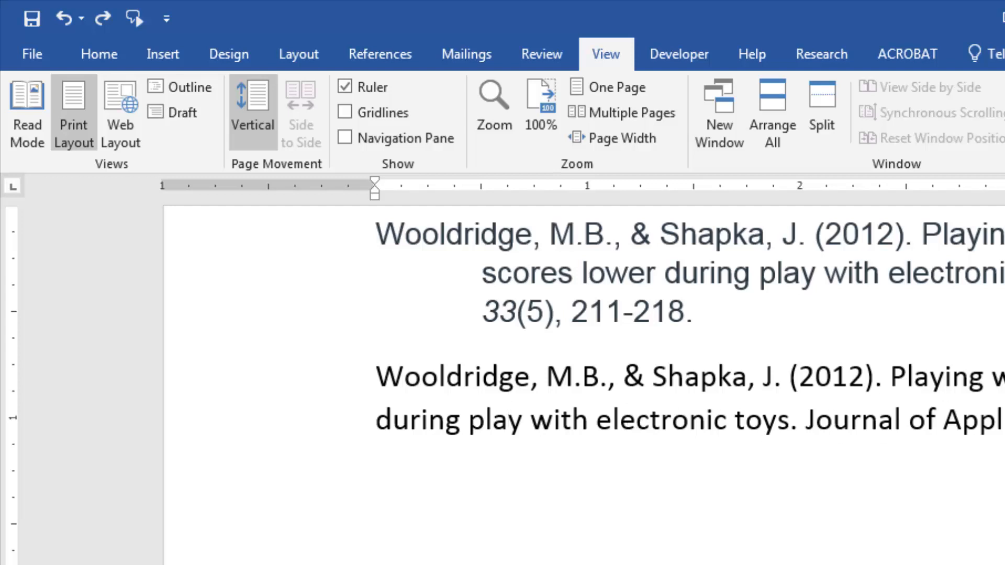
Step: Give the pasted reference a 0.5-inch hanging indent, with its first line at the left margin
{"action": "left_click_drag", "start_coordinate": [952, 413], "coordinate": [366, 377]}
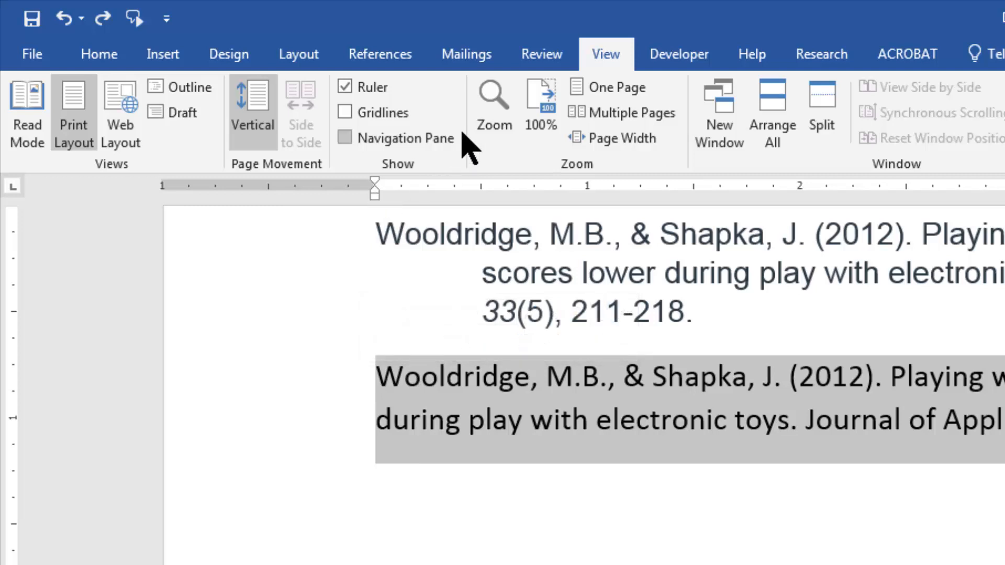
{"action": "left_click", "coordinate": [375, 200]}
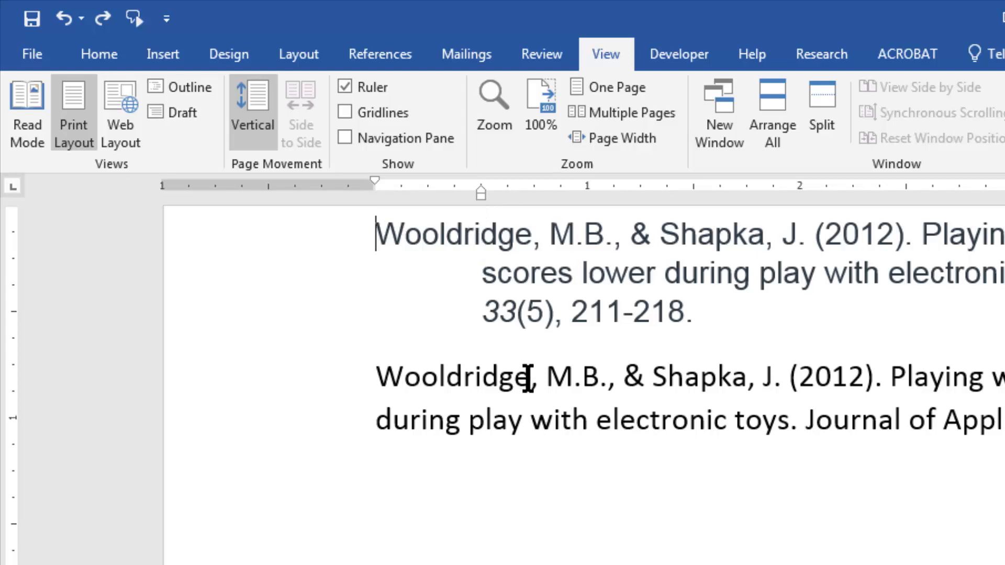
{"action": "left_click", "coordinate": [529, 376]}
{"action": "left_click_drag", "start_coordinate": [1004, 421], "coordinate": [301, 380]}
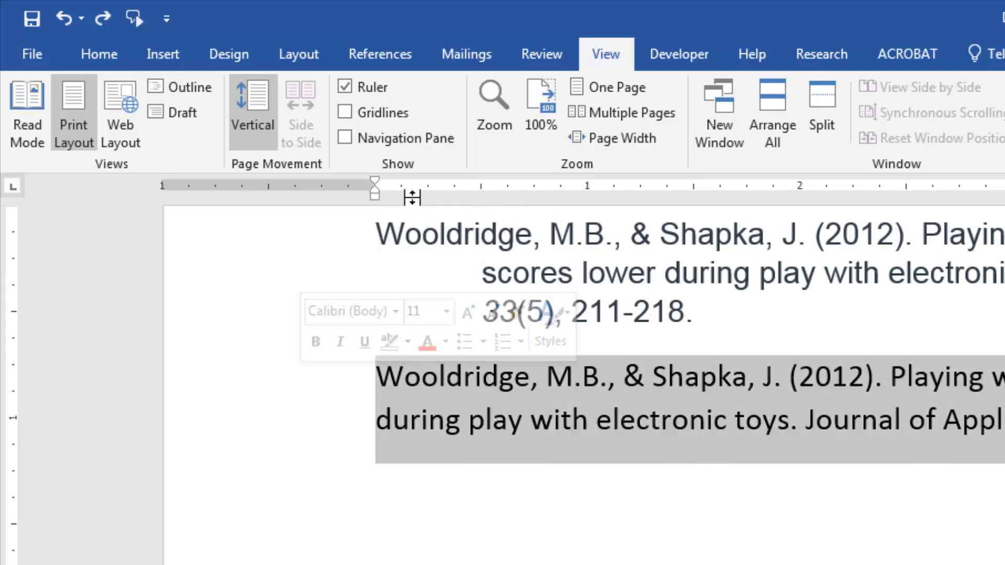
{"action": "mouse_move", "coordinate": [375, 197]}
{"action": "left_mouse_down"}
{"action": "mouse_move", "coordinate": [446, 213]}
{"action": "mouse_move", "coordinate": [480, 202]}
{"action": "left_mouse_up"}
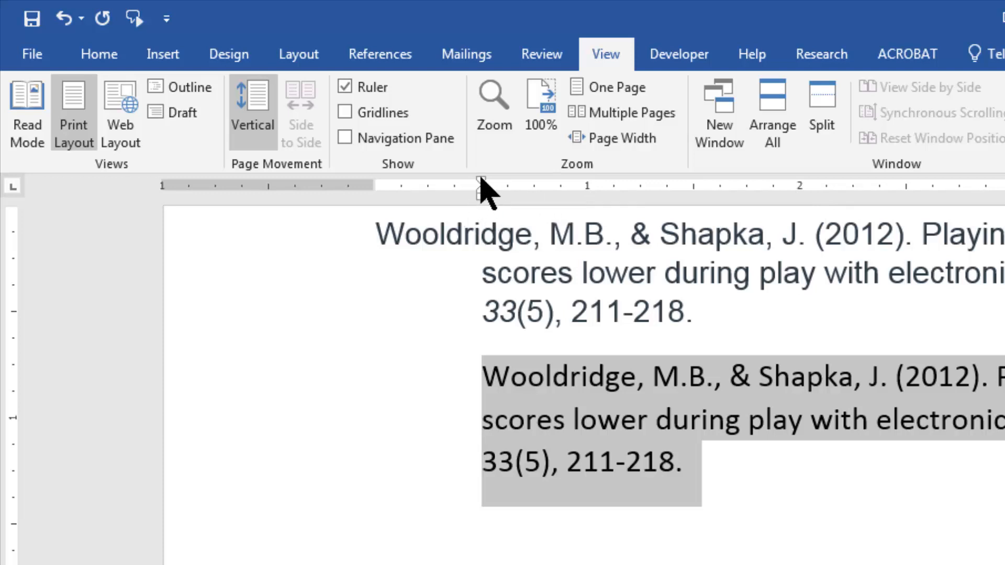
{"action": "left_click_drag", "start_coordinate": [480, 180], "coordinate": [375, 179]}
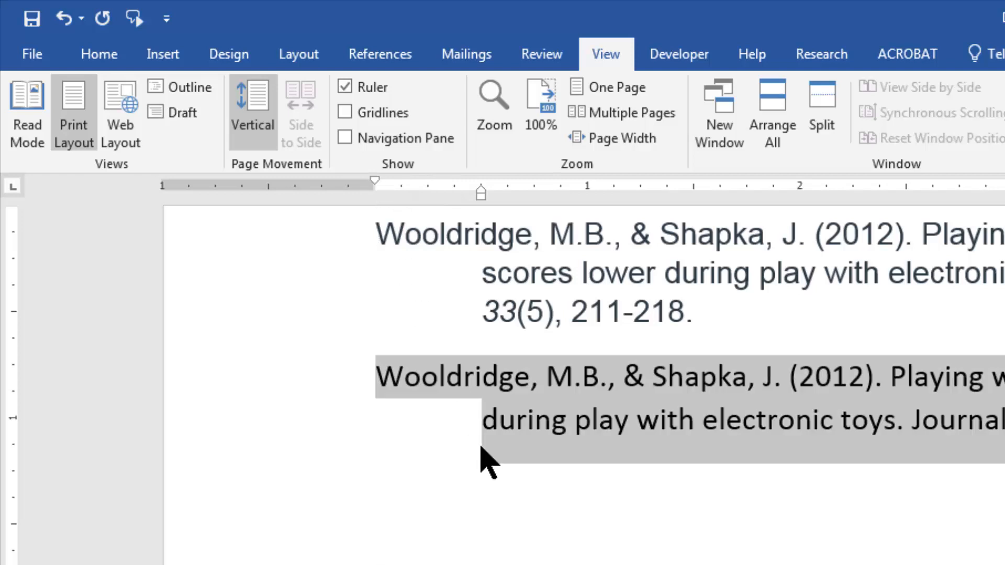
Step: Set the line spacing of the pasted reference to 1.5
{"action": "left_click", "coordinate": [99, 55]}
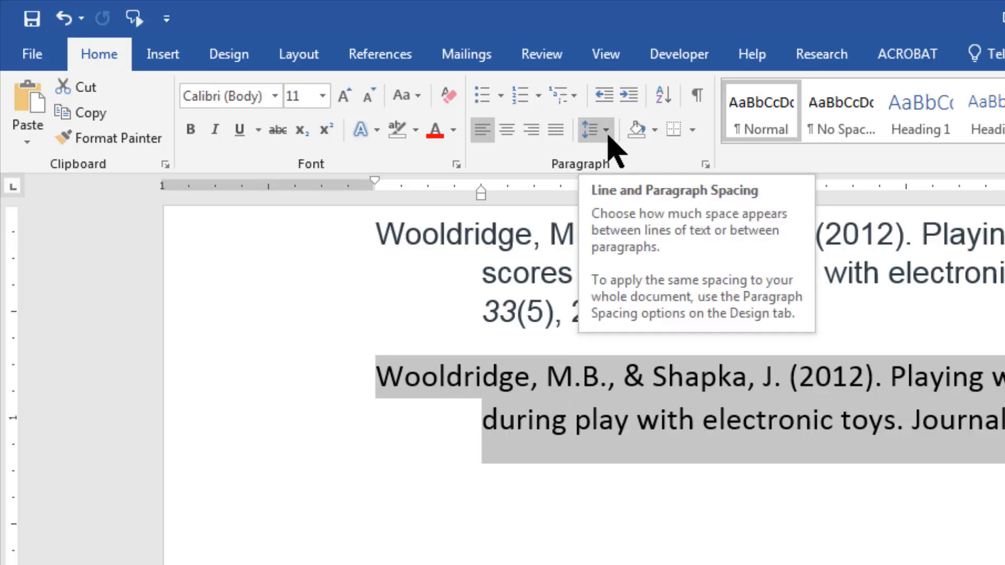
{"action": "left_click", "coordinate": [605, 131]}
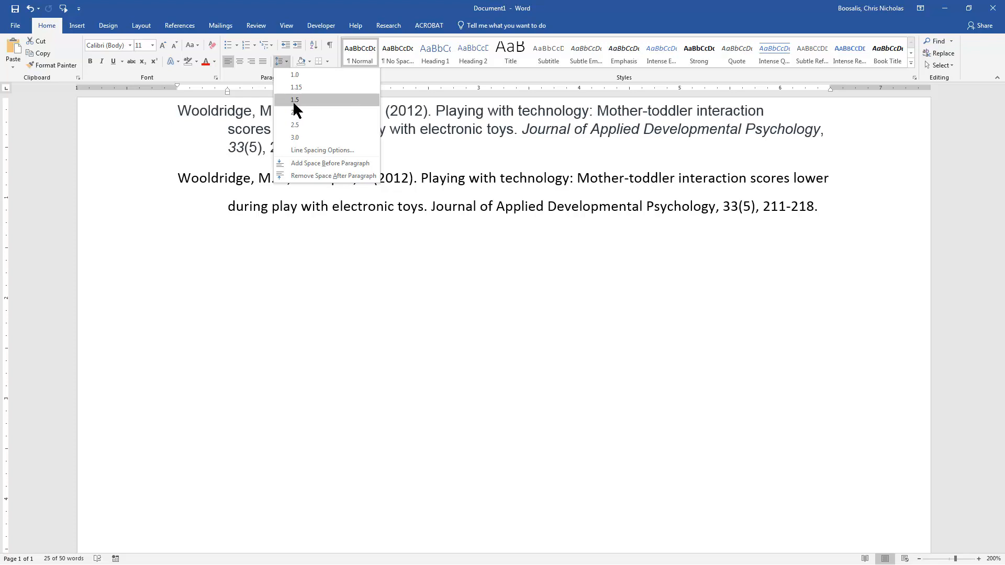
{"action": "left_click", "coordinate": [293, 101]}
{"action": "left_click", "coordinate": [296, 209]}
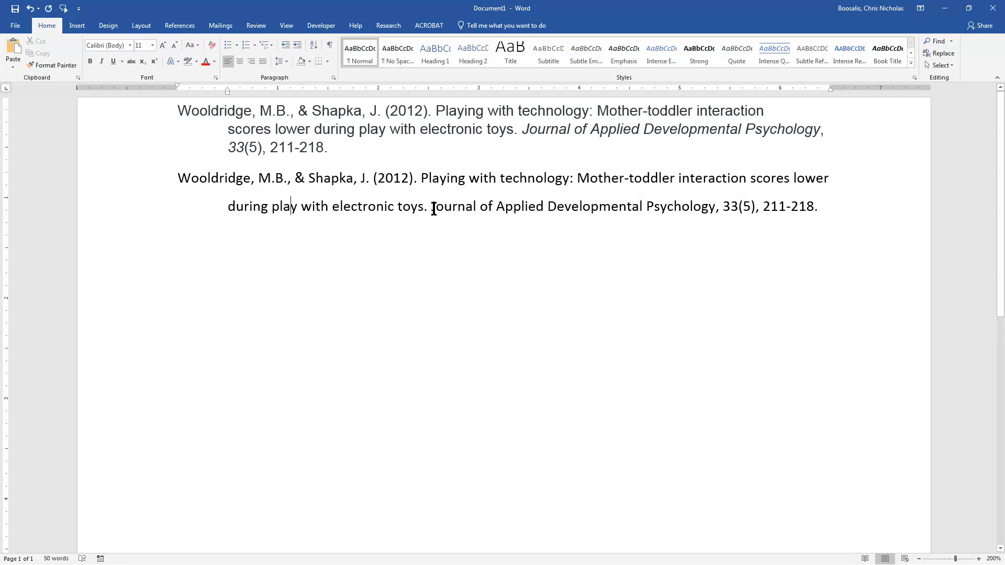
Step: Italicize the journal title "Journal of Applied Developmental Psychology" and the volume number 33 in the pasted reference
{"action": "left_click_drag", "start_coordinate": [433, 209], "coordinate": [738, 204]}
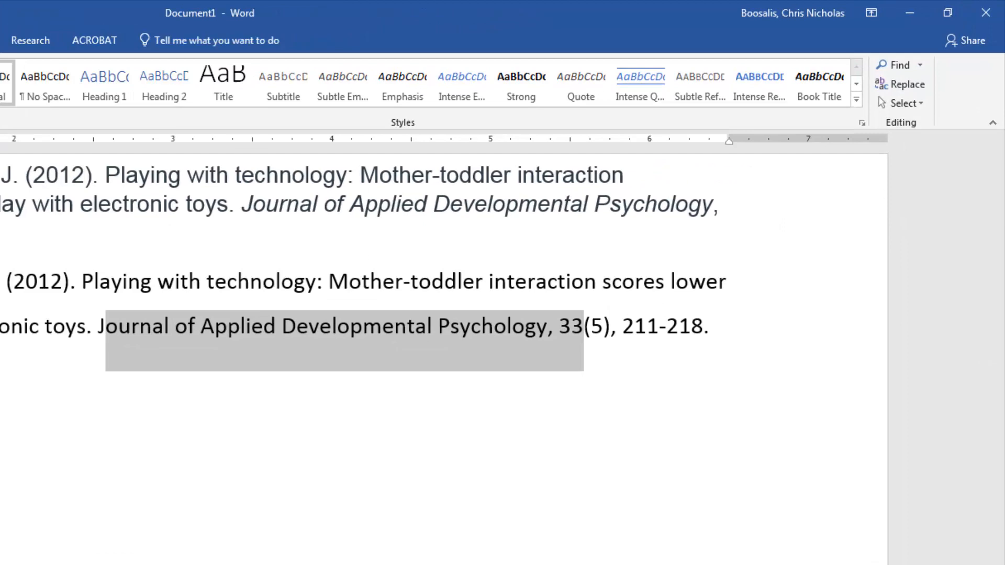
{"action": "key", "text": "ctrl+i"}
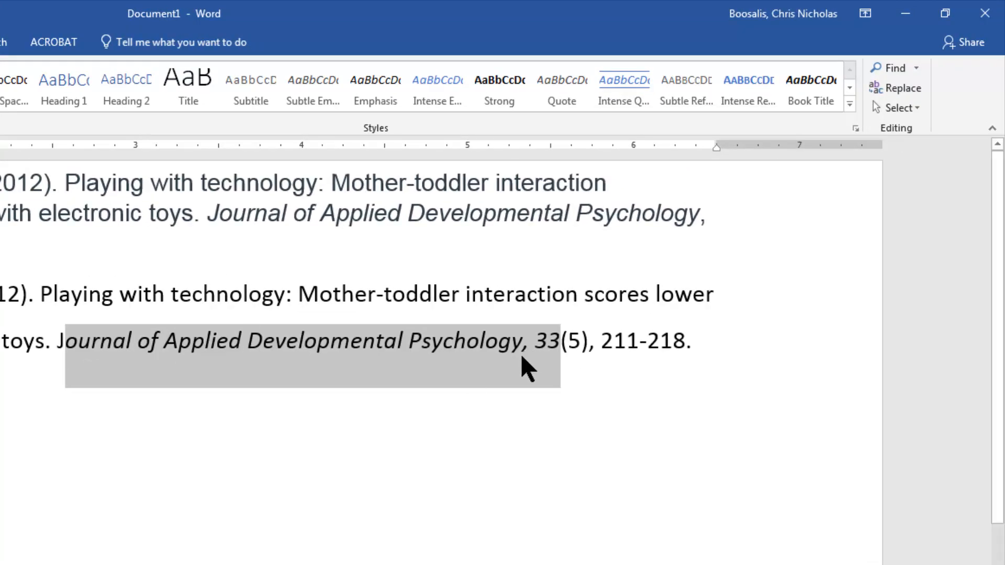
{"action": "left_click", "coordinate": [516, 466]}
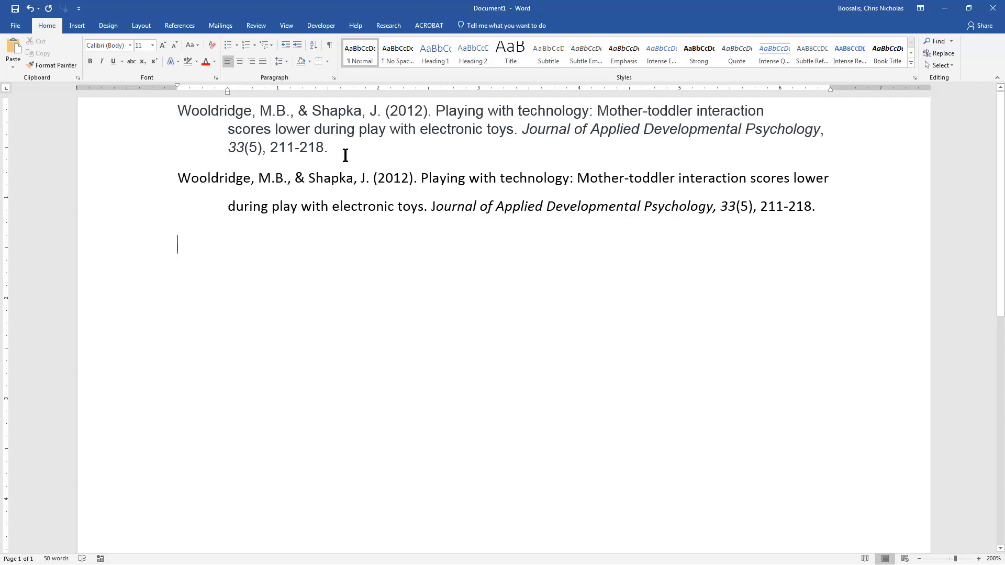
Step: Set the line spacing of the whole original reference above the pasted one to 1.5
{"action": "left_click_drag", "start_coordinate": [343, 155], "coordinate": [168, 112]}
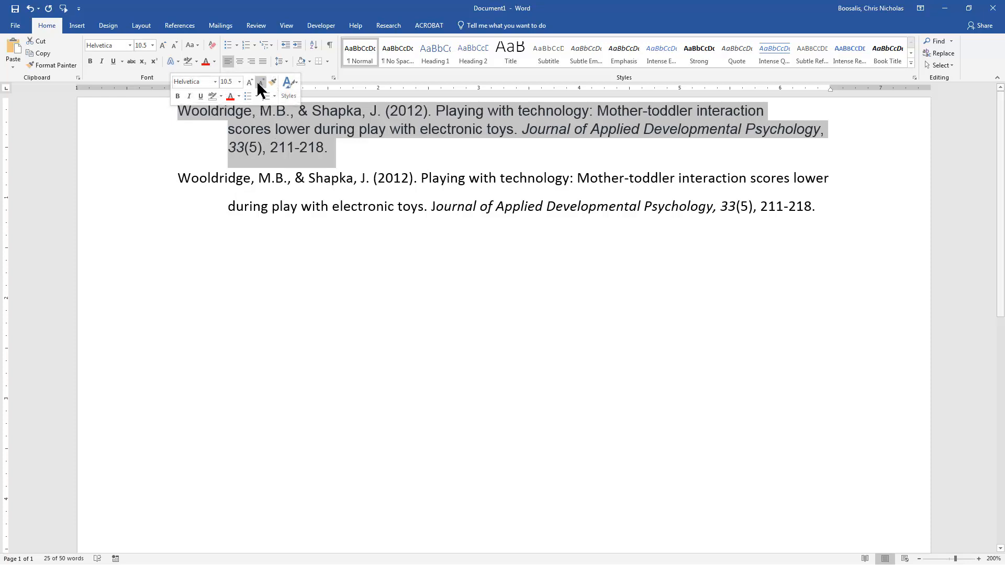
{"action": "left_click", "coordinate": [285, 62]}
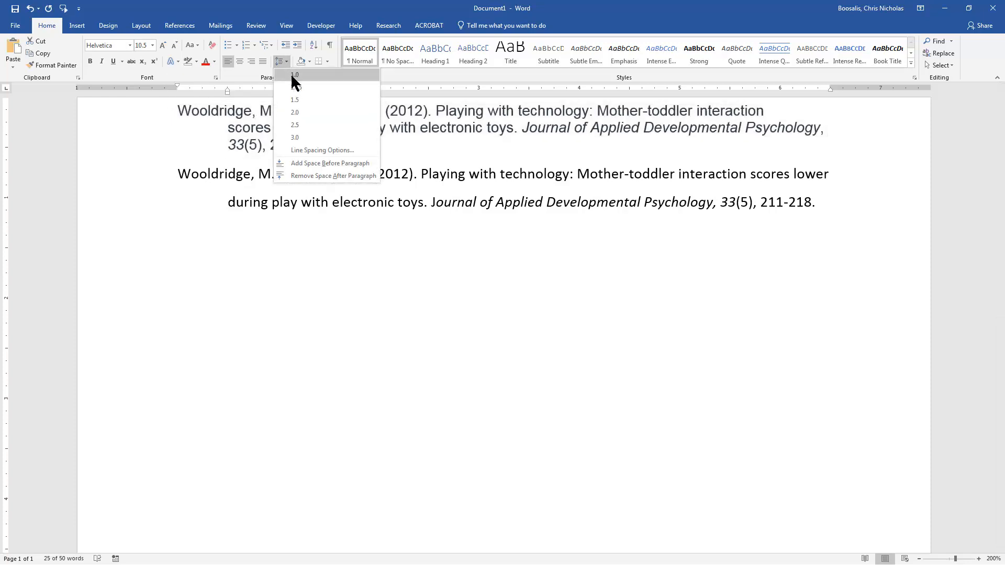
{"action": "left_click", "coordinate": [299, 98]}
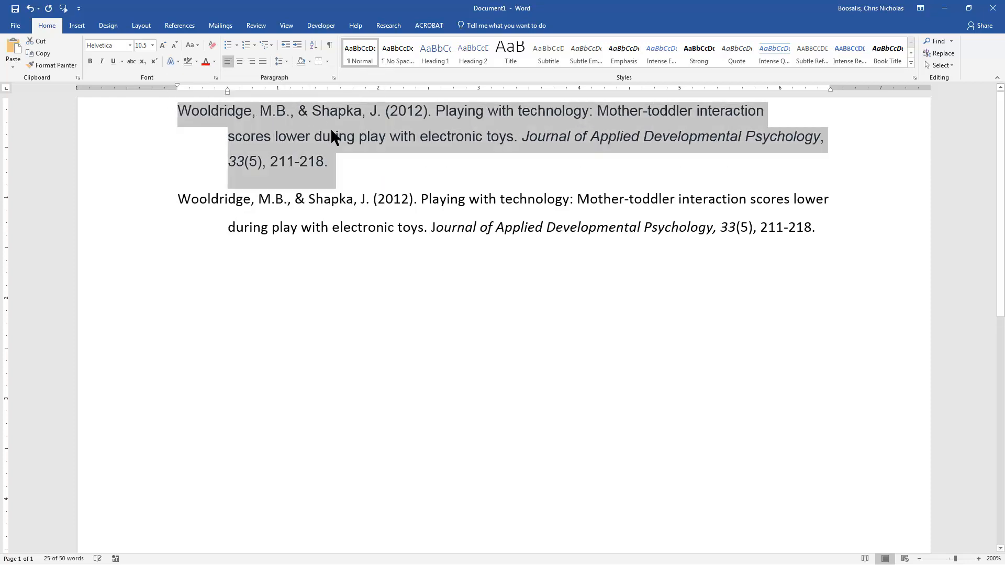
{"action": "left_click", "coordinate": [372, 161]}
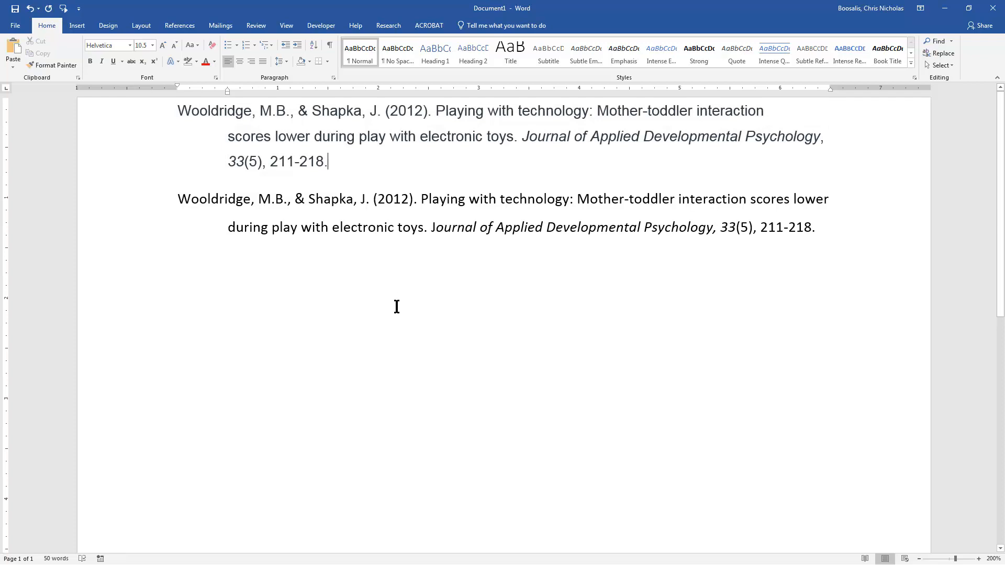